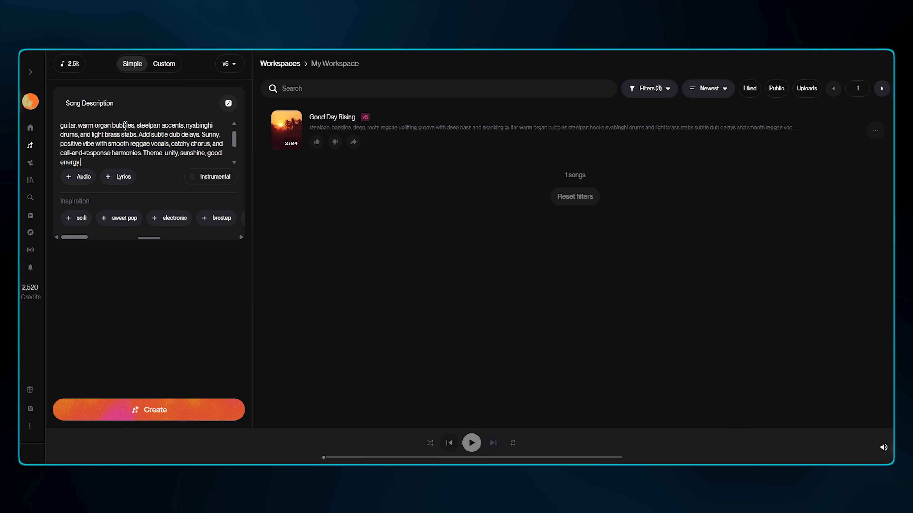
Bring up the ••• actions menu for the second One Love Horizon reggae song
scroll(135, 158, "up", 1)
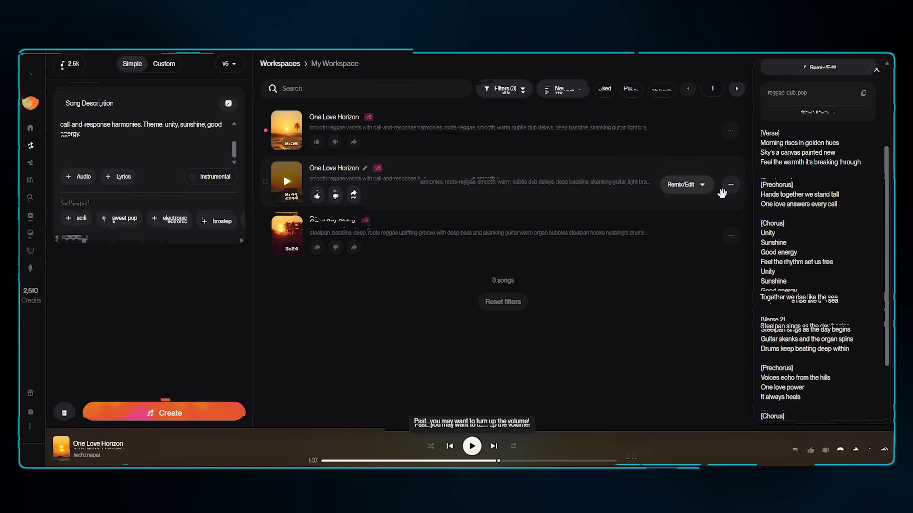
left_click(729, 181)
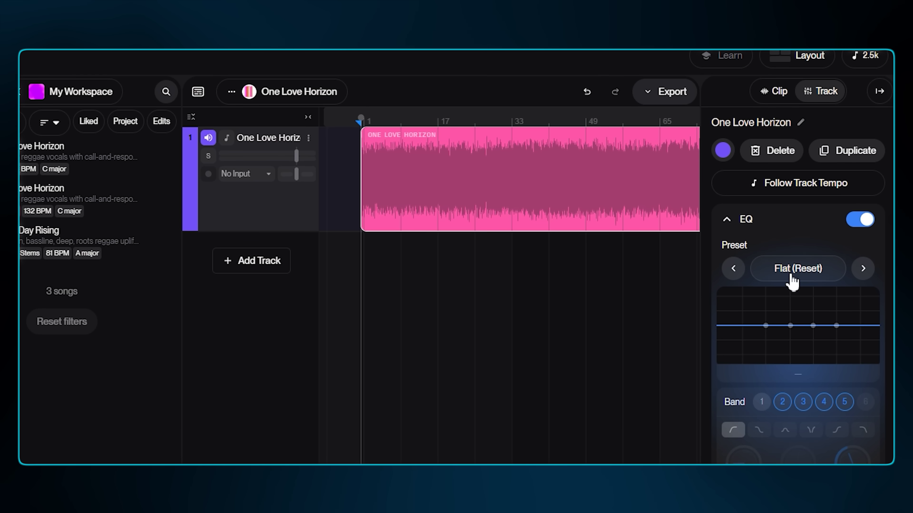
Show the EQ Preset dropdown list for the One Love Horizon track
left_click(792, 270)
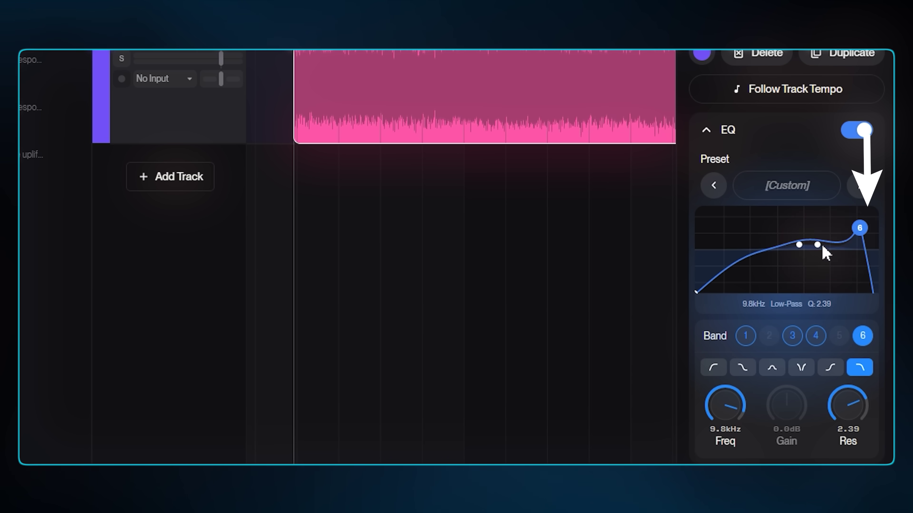
Boost EQ band 4 in the graph, disable the band 6 low-pass, and select band 3
left_click_drag(820, 245, 861, 236)
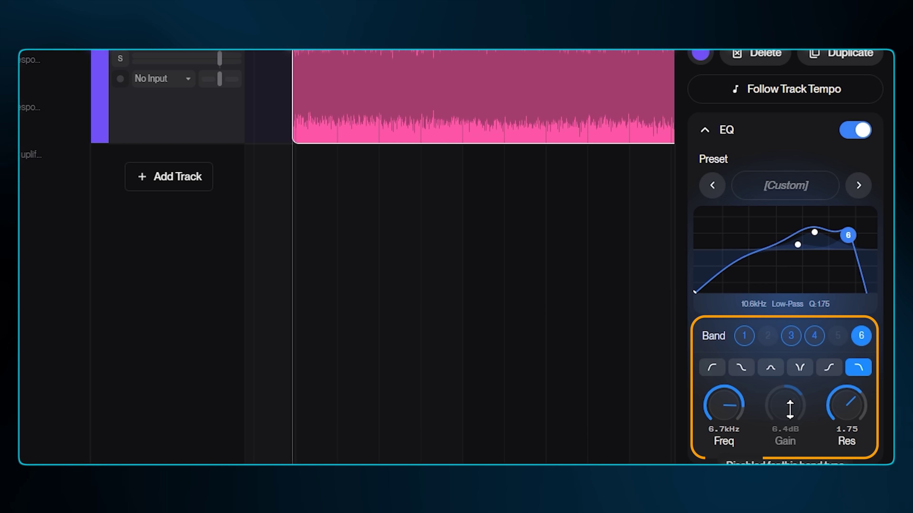
left_click(860, 335)
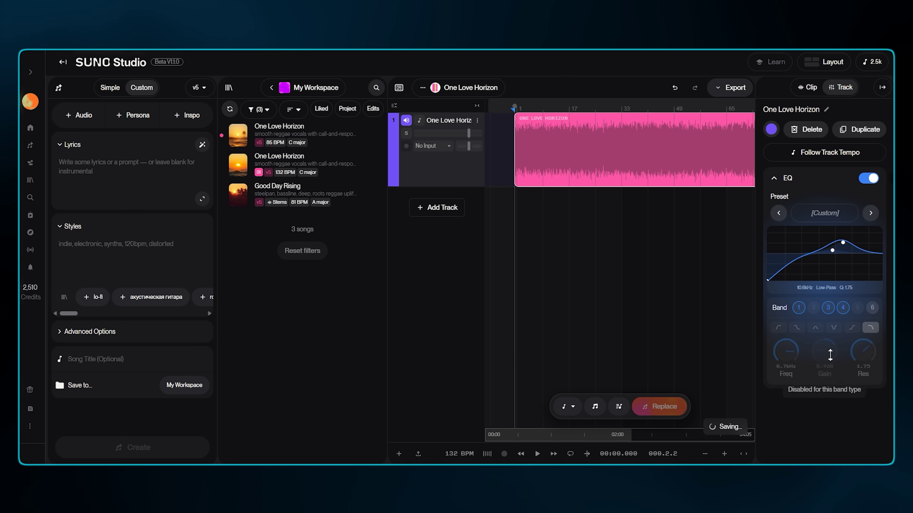
left_click(828, 308)
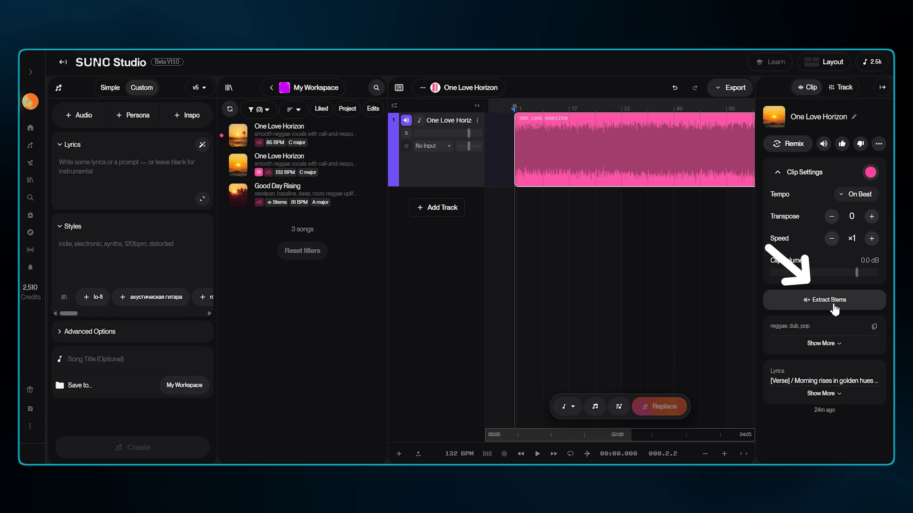
Extract All Detected Stems from the One Love Horizon clip and audition the Vocals stem
left_click(834, 308)
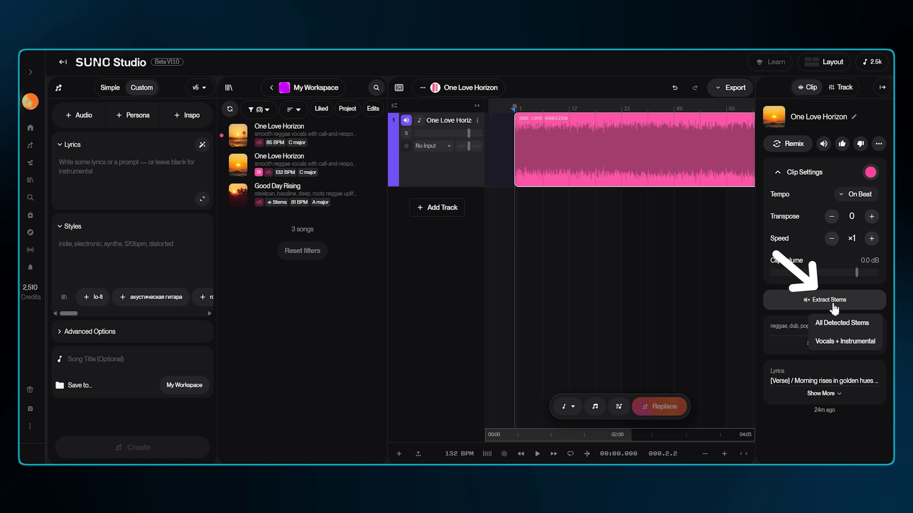
left_click(841, 322)
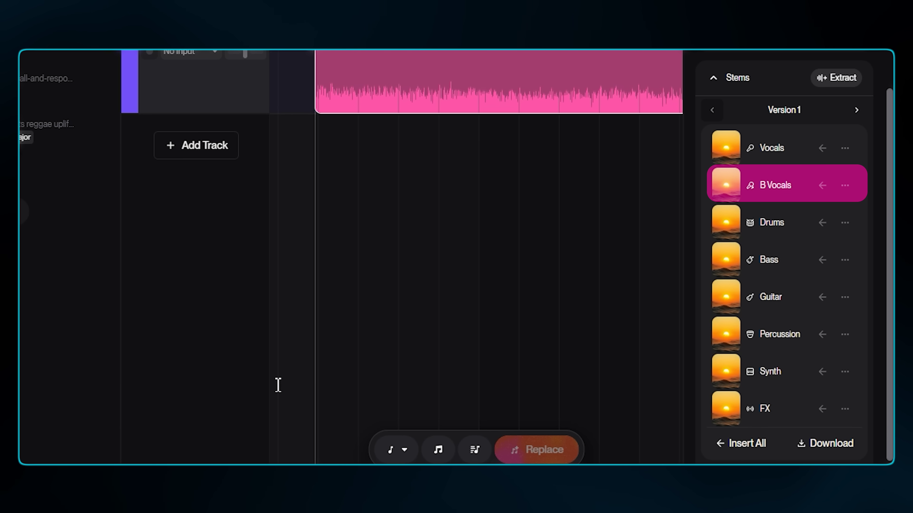
left_click(733, 153)
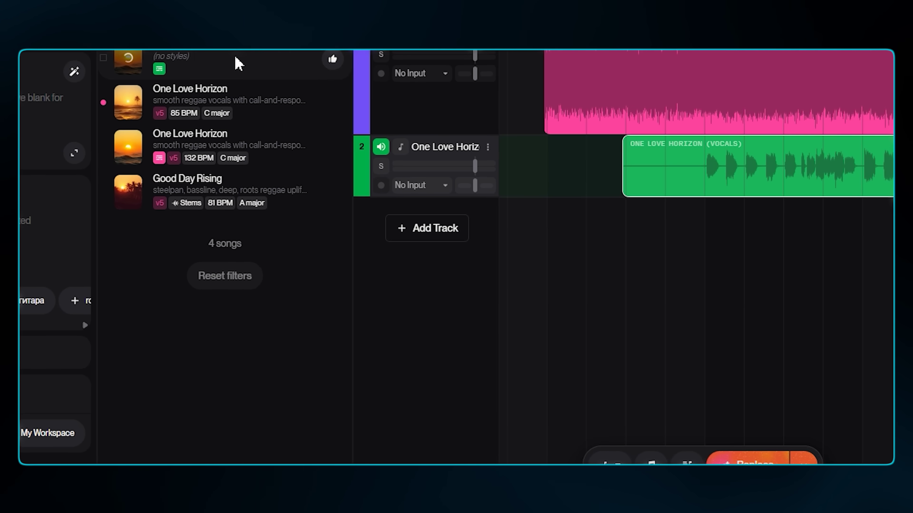
Bring up the context menu for the One Love Horizon (Vocals) song
right_click(238, 64)
Start a Remix/Edit Cover of the Vocals stem with audio start moved back to 00:28
mouse_move(322, 74)
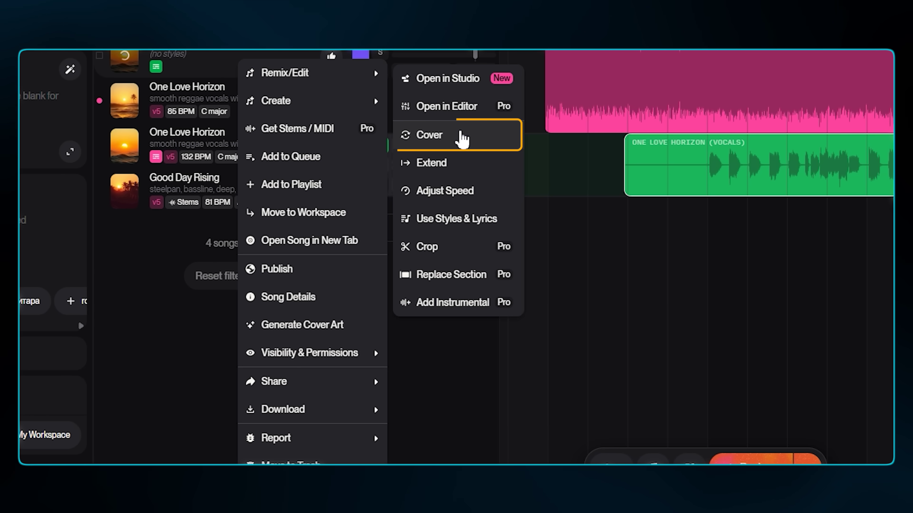
left_click(463, 138)
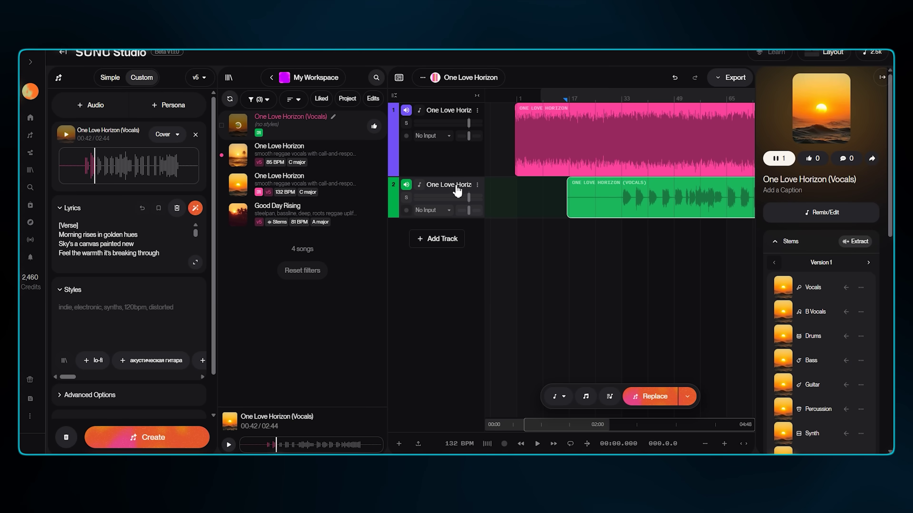
left_click_drag(95, 173, 85, 172)
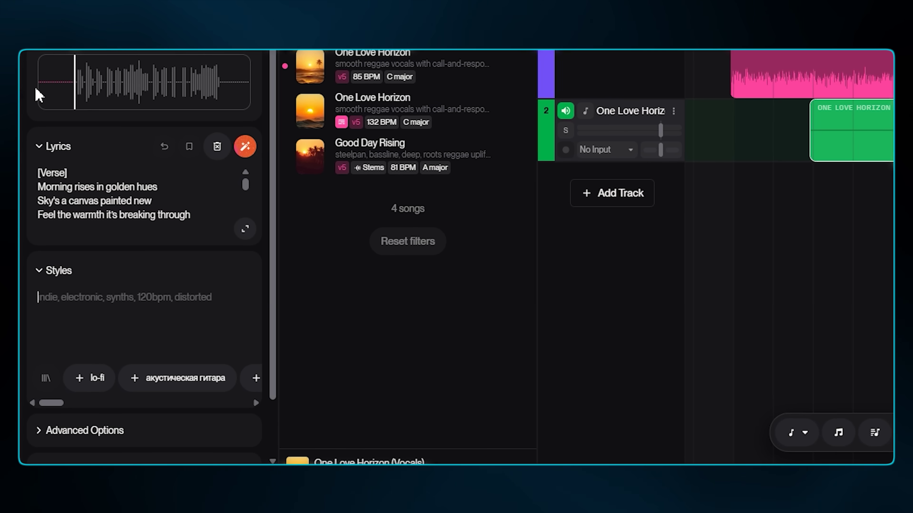
Paste Electronic, Upbeat, Synth as styles and set Advanced Options Audio Influence to 60%
left_click(138, 321)
type("Electronic, Upbeat, Synth.")
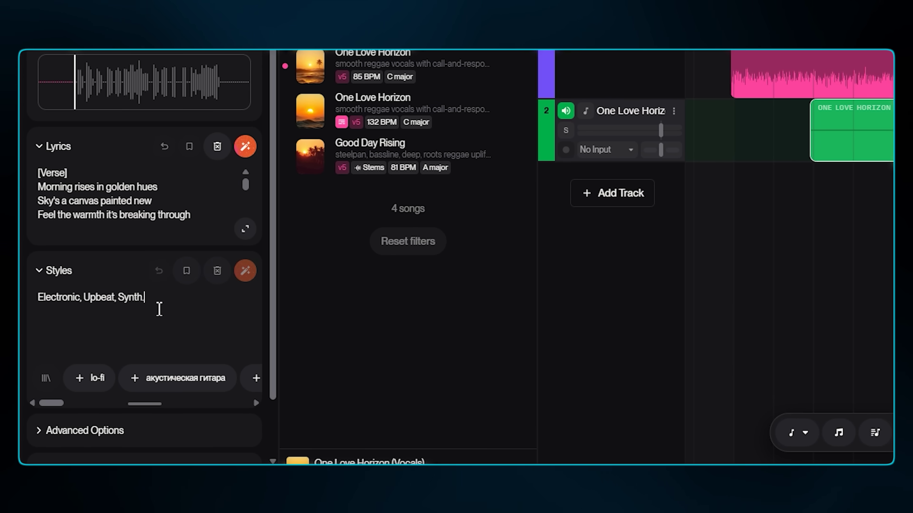
triple_click(69, 297)
left_click(174, 304)
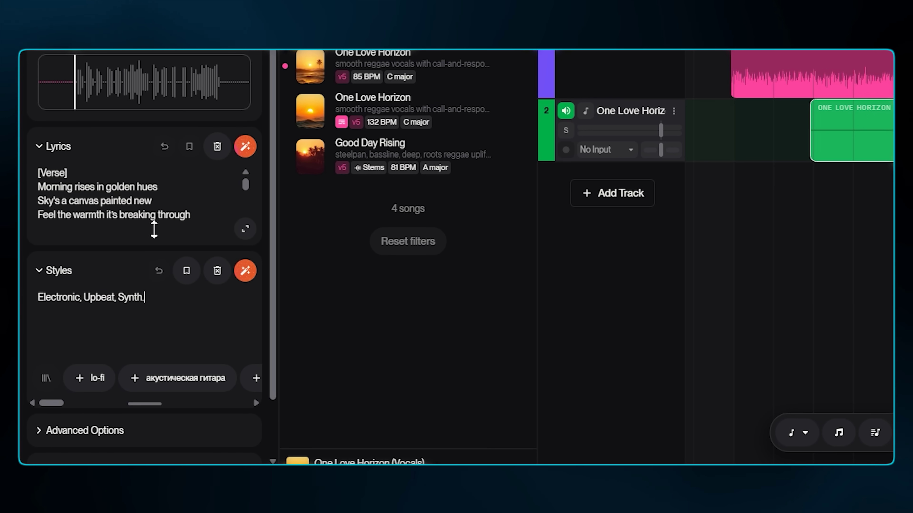
left_click(85, 430)
left_click(189, 367)
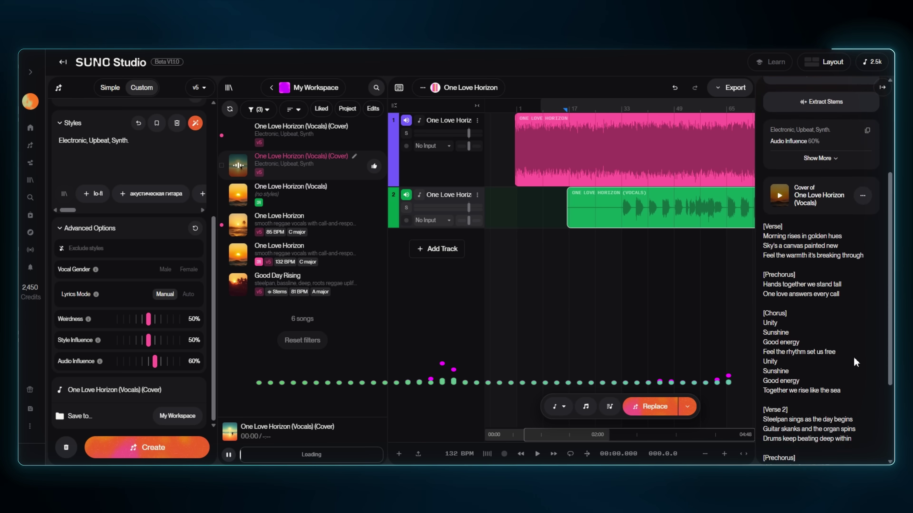
Scroll down the workspace to the new One Love Horizon (Vocals) (Cover) songs
scroll(853, 357, "down", 1)
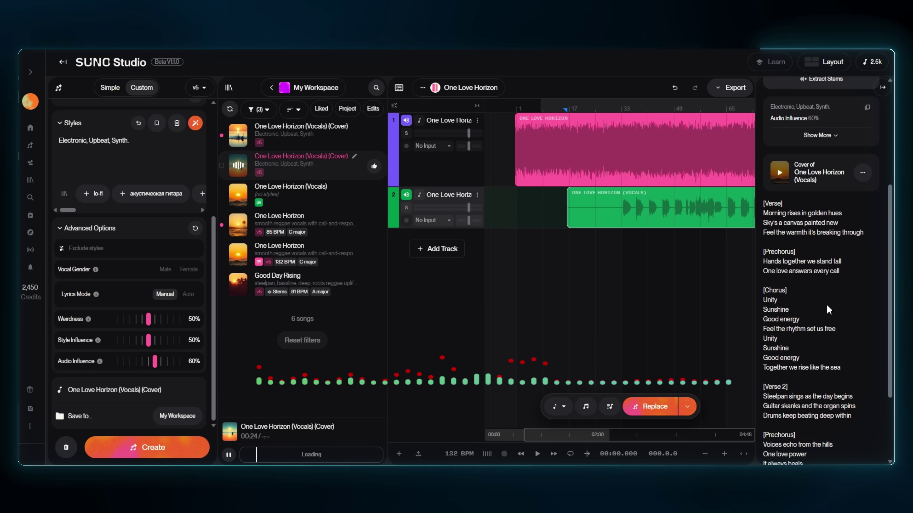
left_click(797, 337)
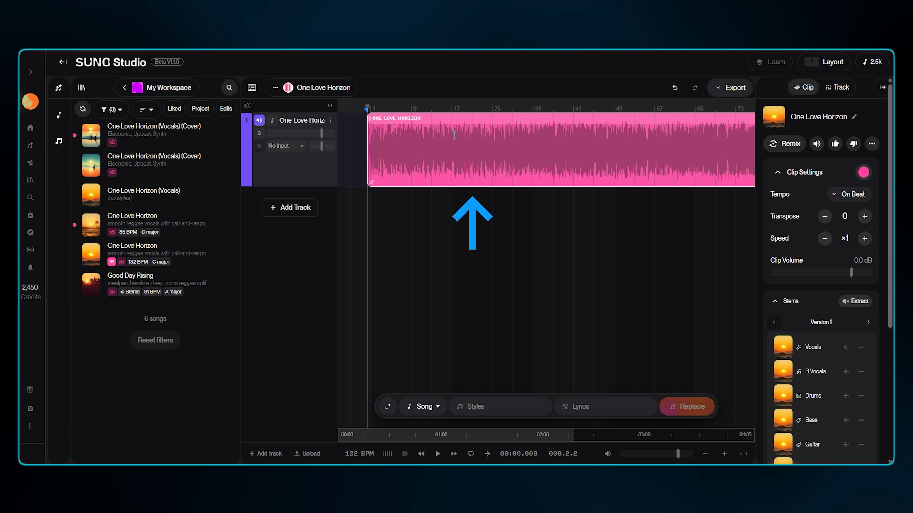
Loop bars 17–25 and record a microphone take over them, stopping with Space
left_click_drag(454, 134, 490, 139)
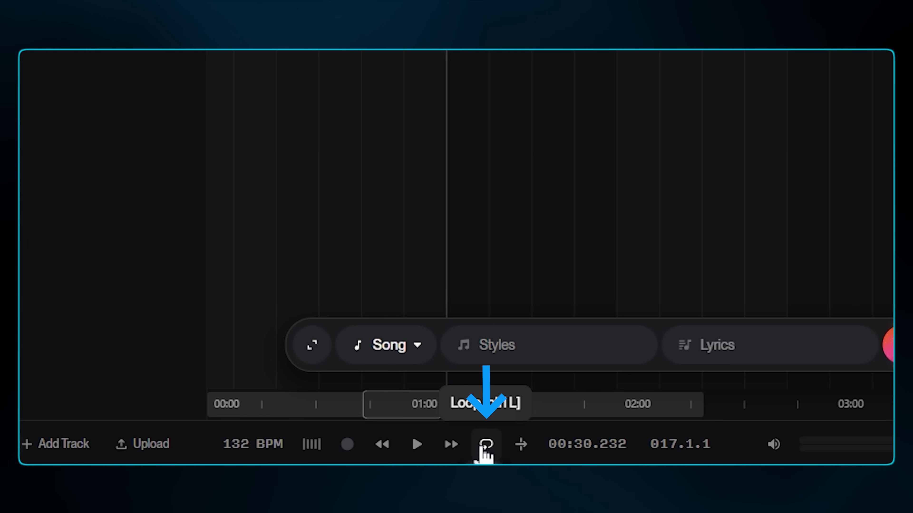
left_click(483, 447)
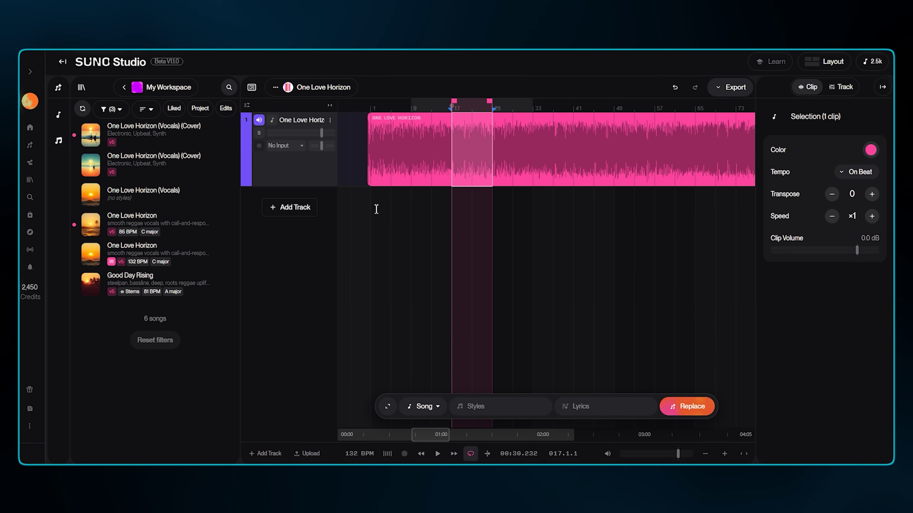
left_click(279, 148)
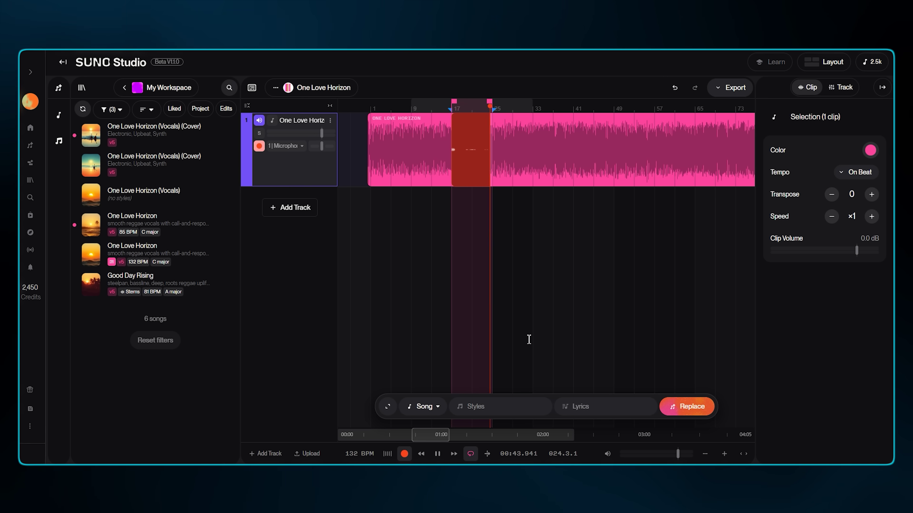
key("space")
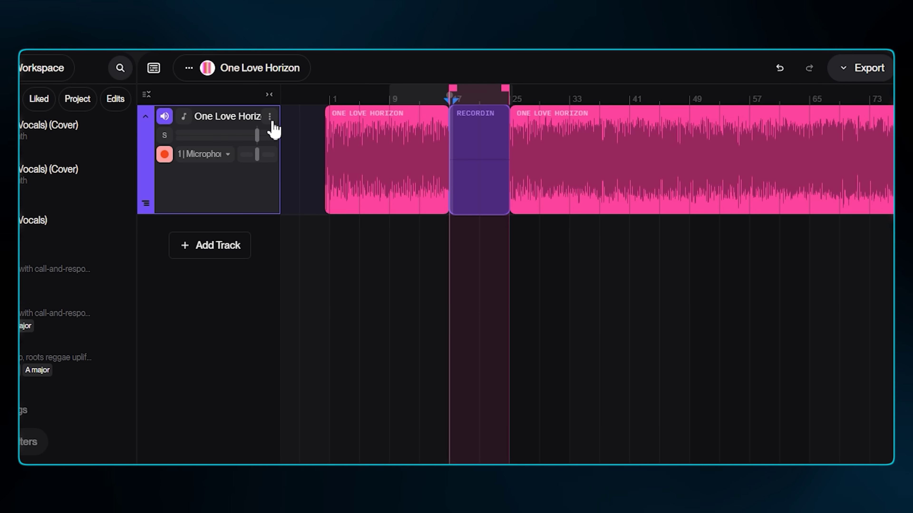
Show take lanes and choose among the Version 1–8 recorded takes
left_click(271, 119)
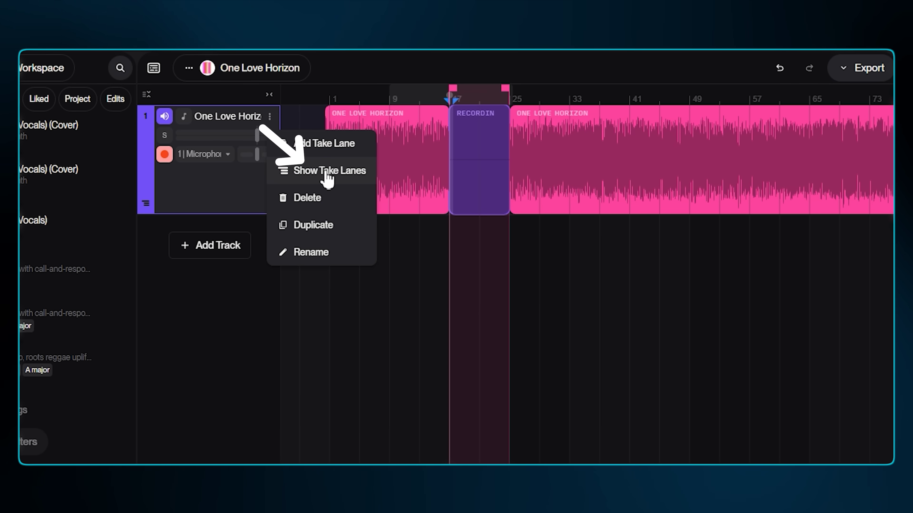
left_click(318, 175)
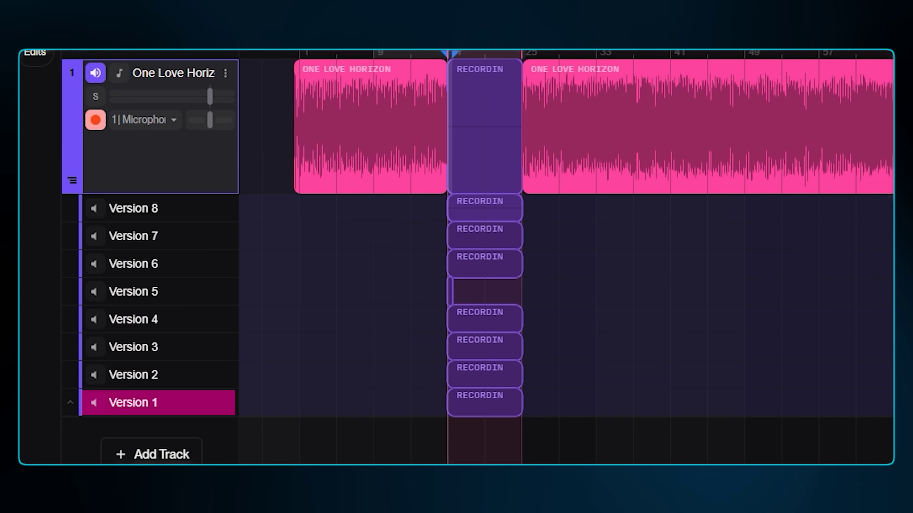
left_click(133, 375)
left_click(133, 347)
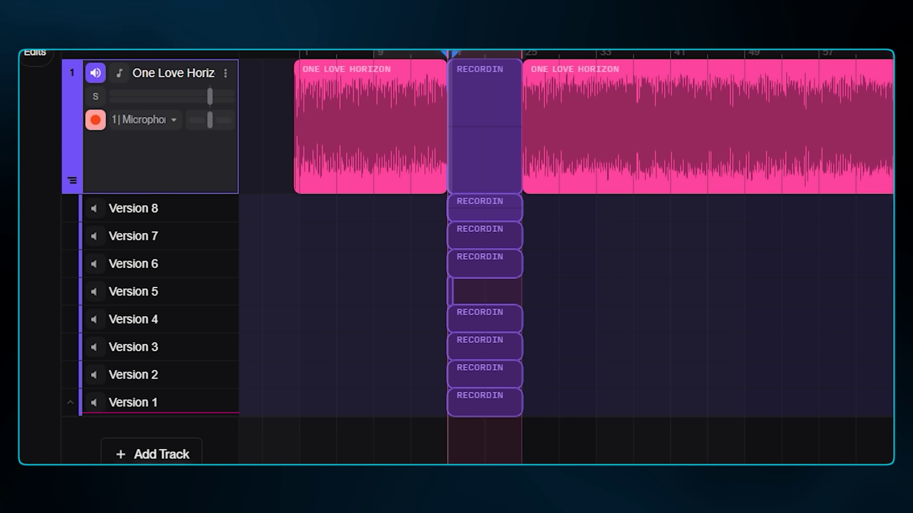
left_click_drag(133, 402, 133, 209)
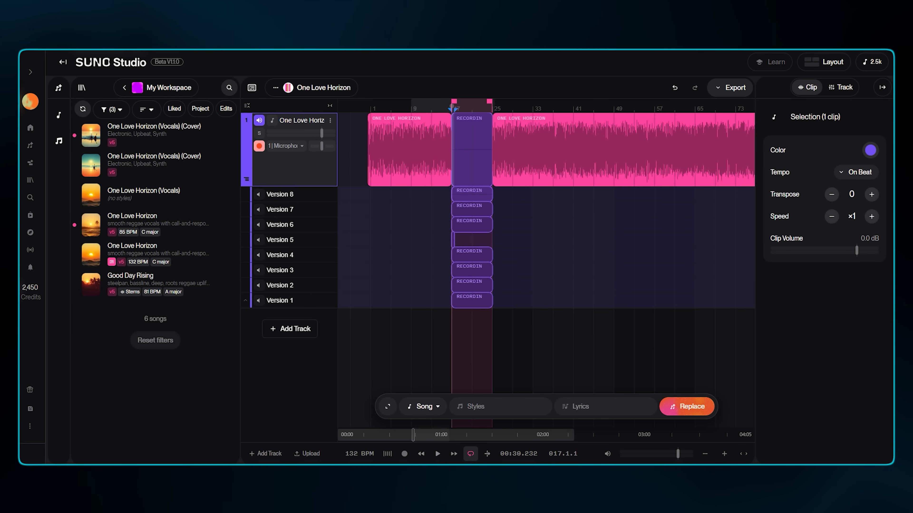
Hide the take lanes and bring up the recording clip's options menu
left_click(330, 121)
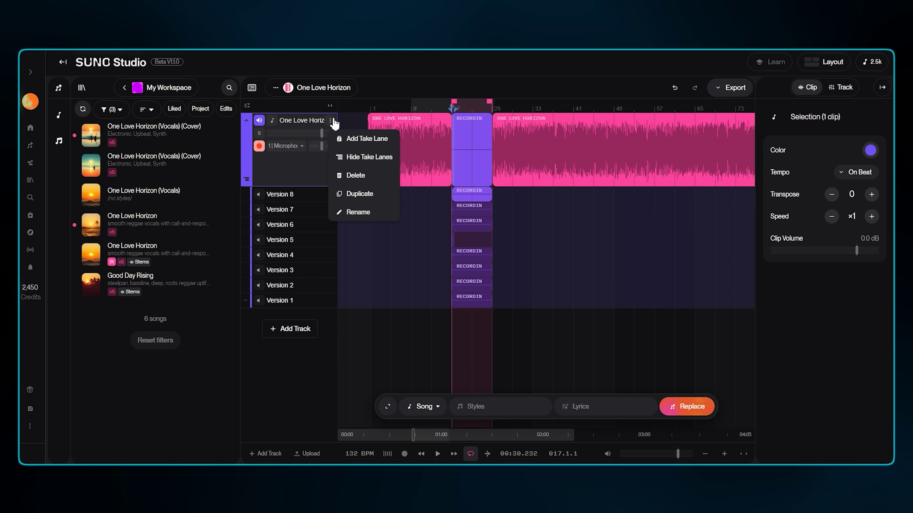
left_click(369, 161)
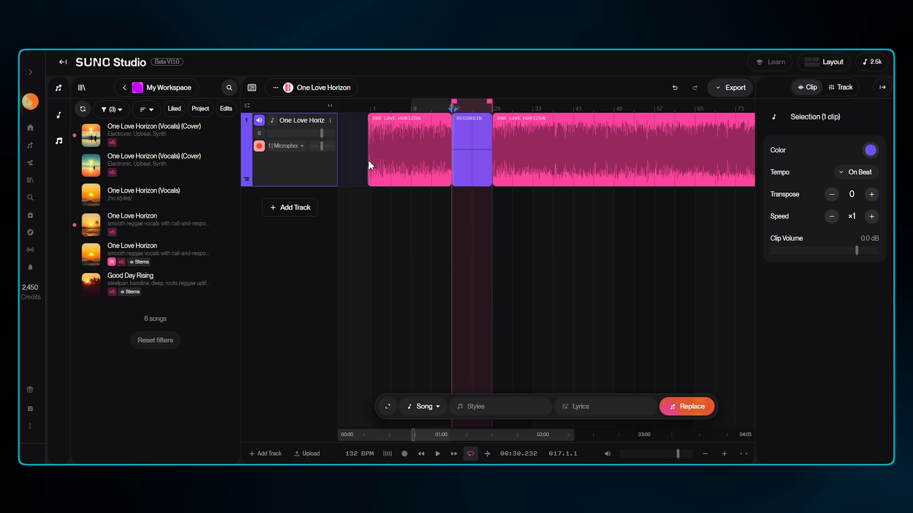
left_click(478, 118)
right_click(480, 121)
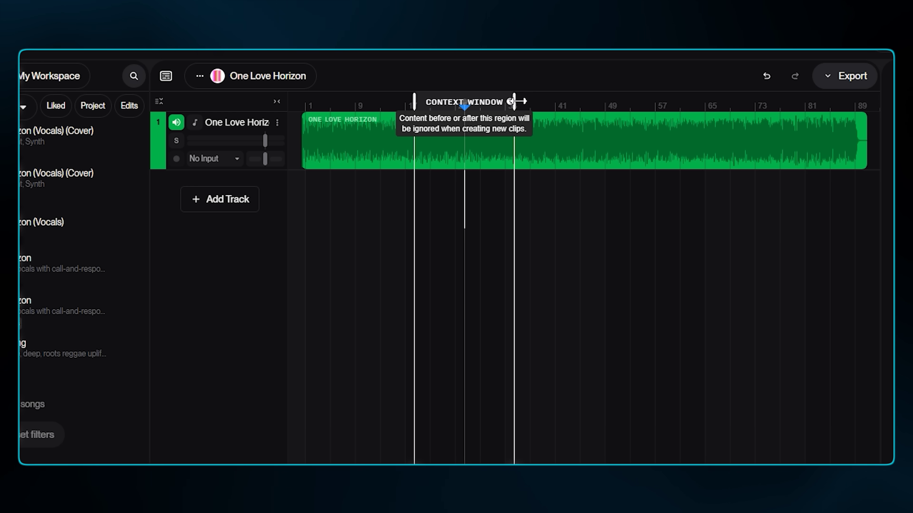
Drag the context window handles to start near the playhead and span about a dozen bars
left_click_drag(513, 102, 564, 102)
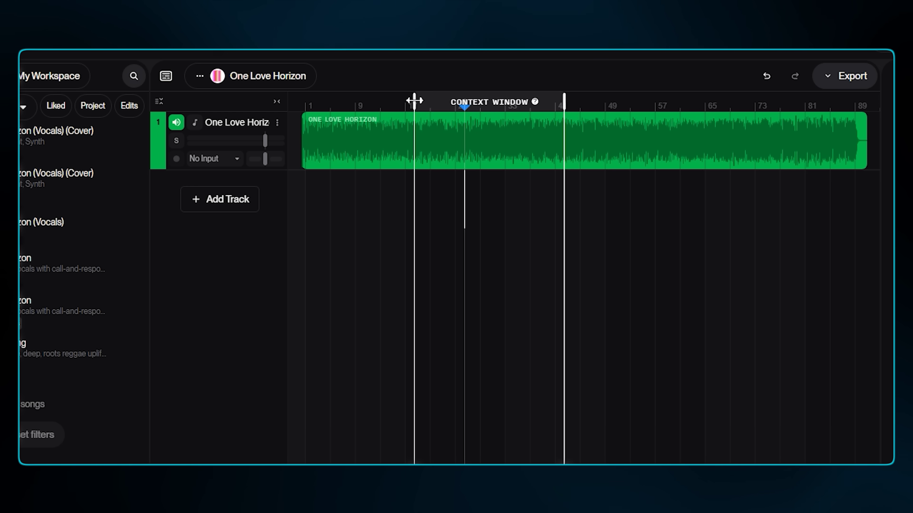
left_click_drag(414, 101, 463, 100)
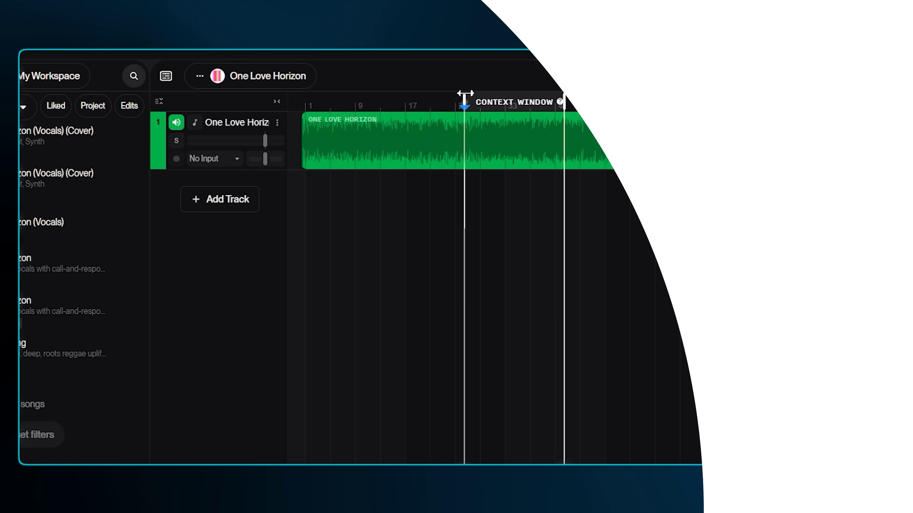
left_click_drag(464, 99, 439, 97)
left_click_drag(567, 103, 479, 113)
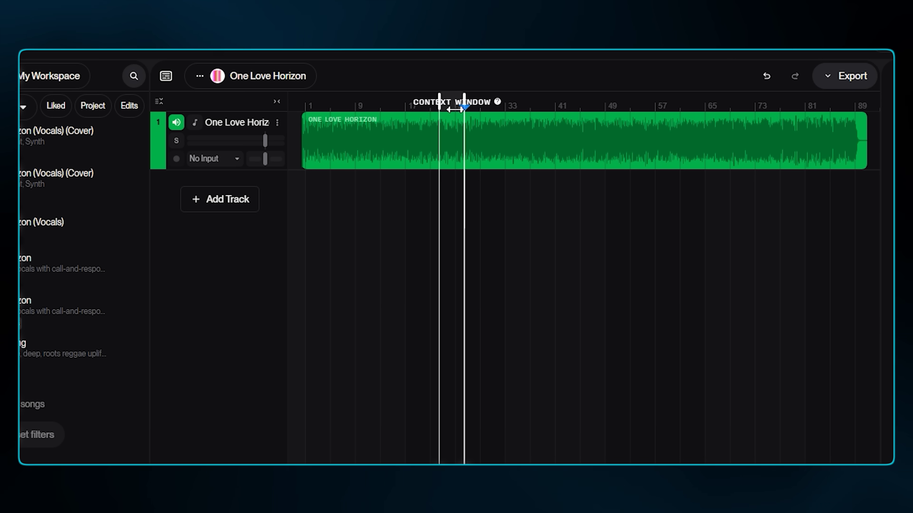
Reselect the One Love Horizon clip, then widen the context window and anchor it at the playhead
left_click(478, 151)
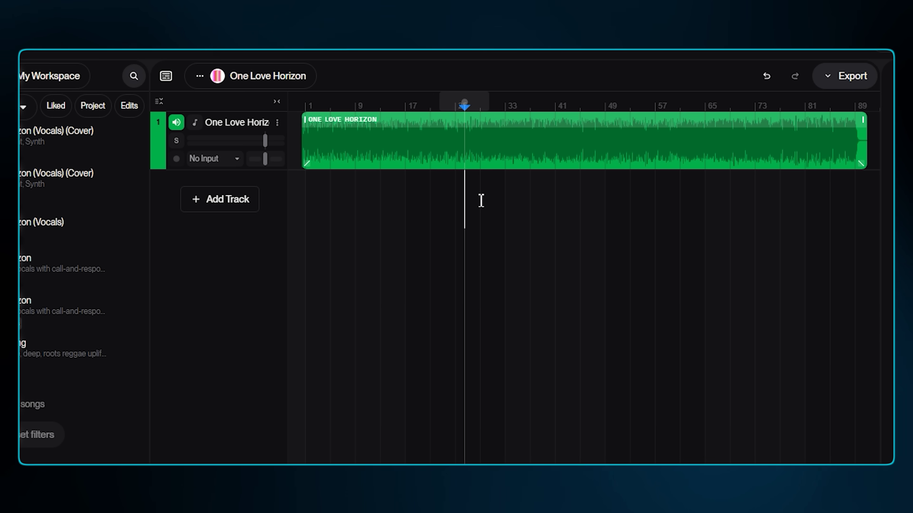
left_click(483, 188)
left_click(469, 136)
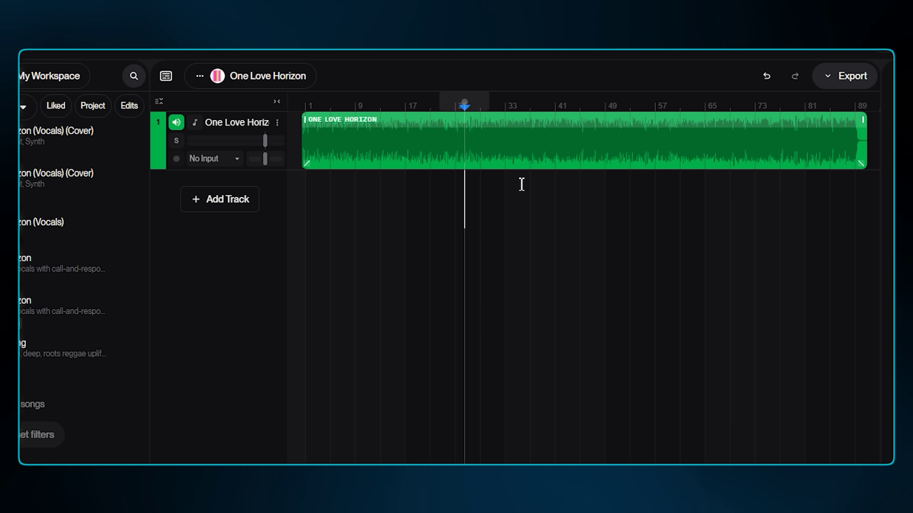
left_click(456, 105)
left_click_drag(490, 99, 510, 99)
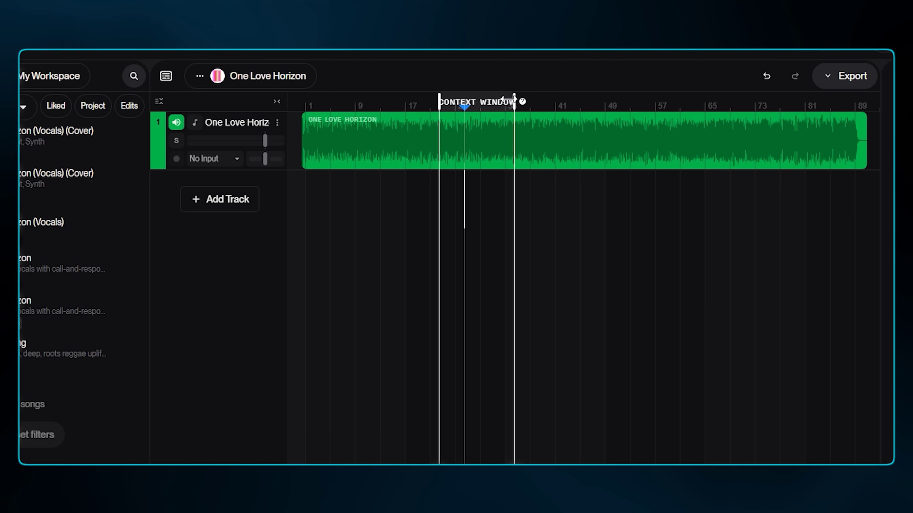
left_click(481, 109)
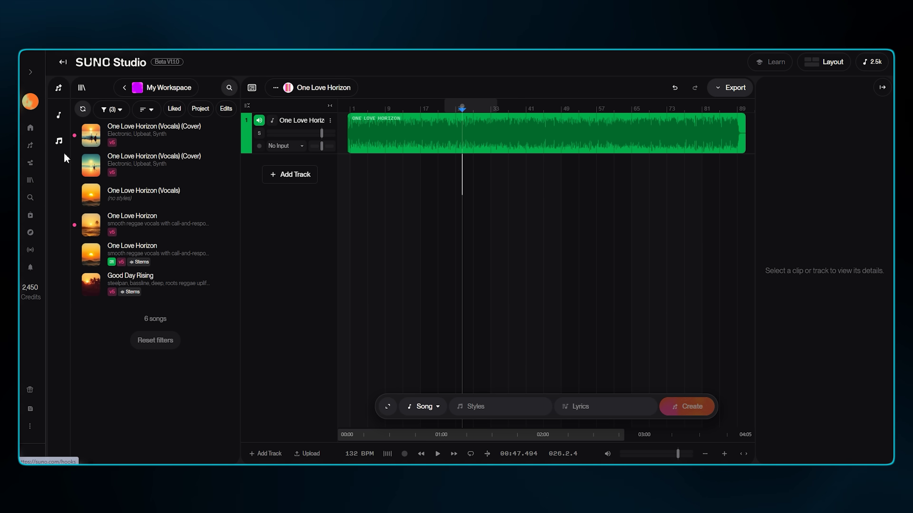
left_click(82, 88)
left_click(60, 115)
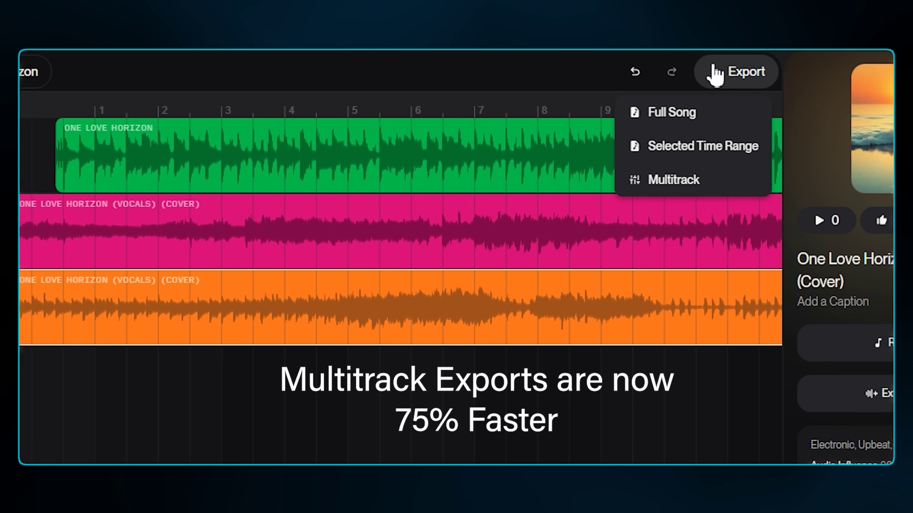
Start a multitrack export so the three One Love Horizon tracks save as separate files
left_click(677, 179)
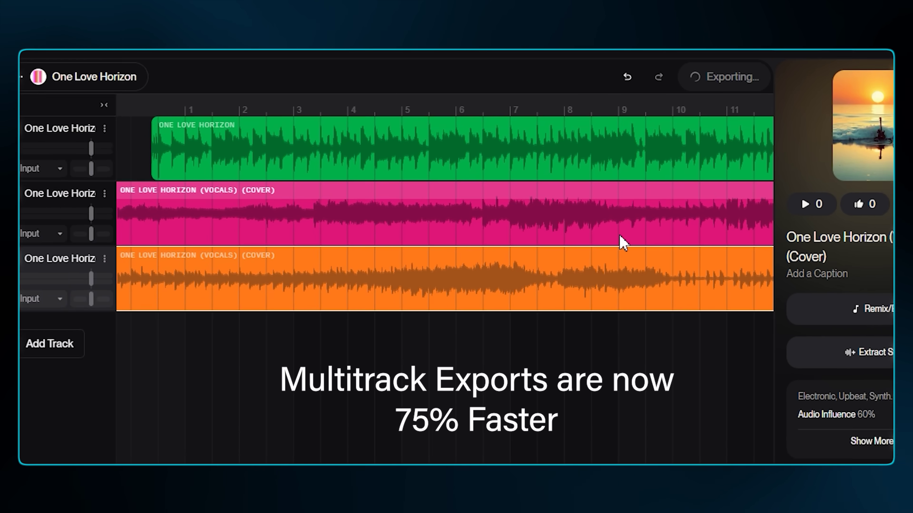